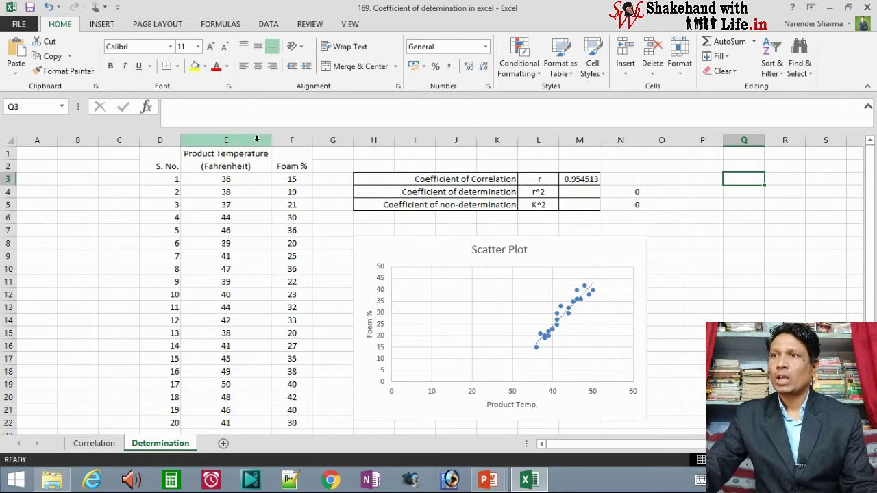
# - Review the Product Temperature and Foam % data columns, the correlation coefficient row and the scatter plot
pyautogui.moveTo(226, 159); pyautogui.dragTo(227, 425)
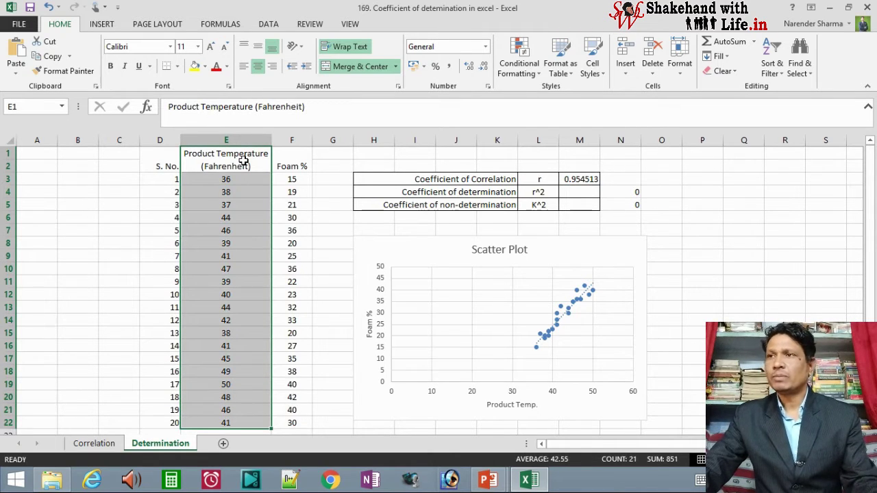
pyautogui.moveTo(280, 162); pyautogui.dragTo(303, 428)
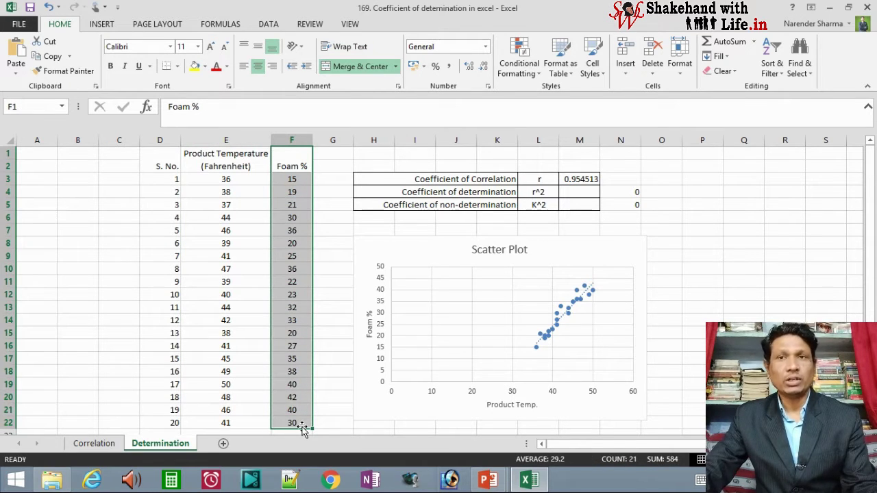
pyautogui.click(338, 213)
pyautogui.click(539, 180)
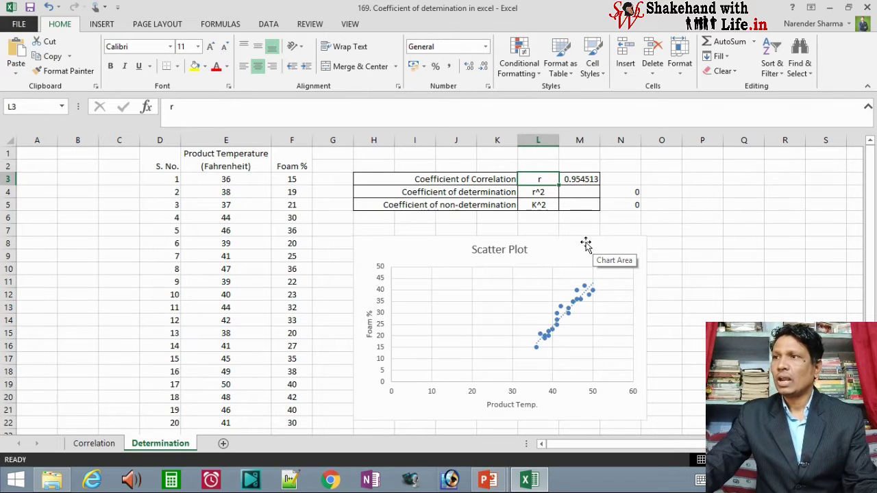
pyautogui.click(587, 245)
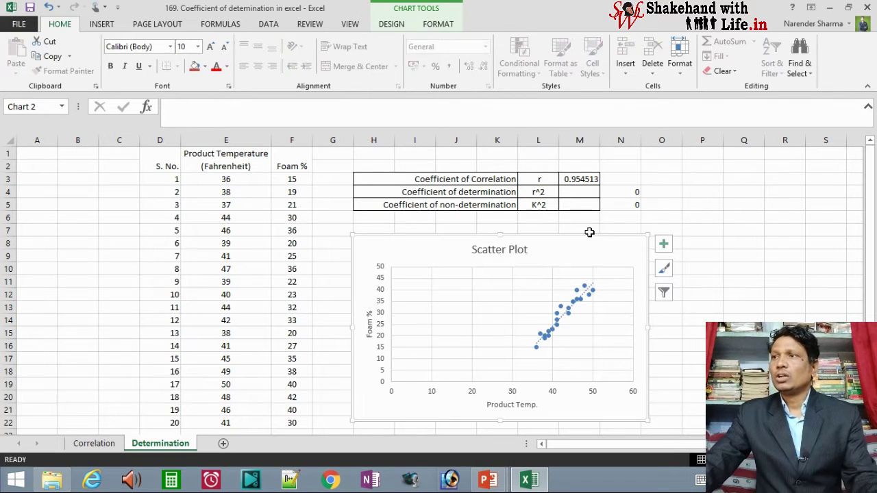
# - Calculate the coefficient of determination in M4 by squaring the correlation coefficient with =M3^2
pyautogui.click(584, 192)
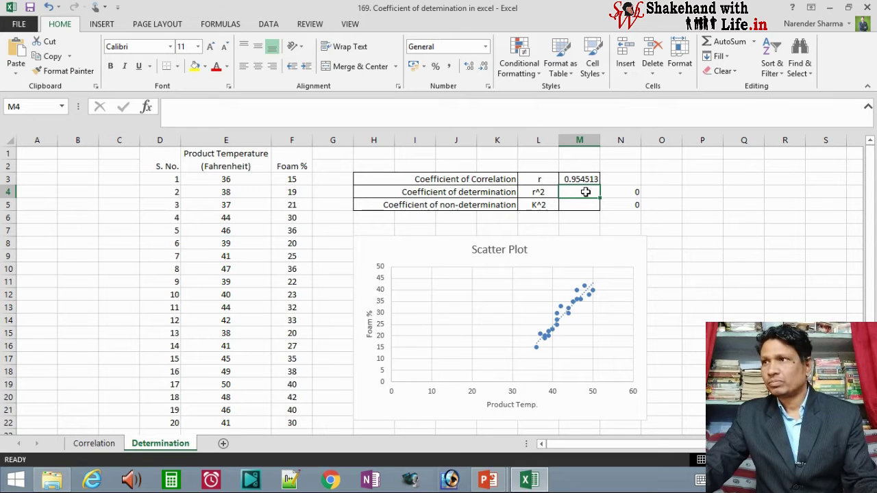
pyautogui.write('=')
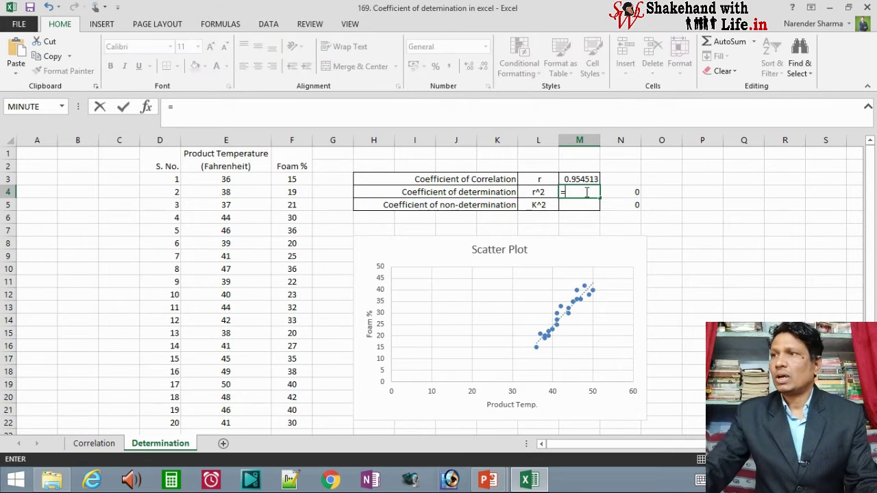
pyautogui.click(583, 179)
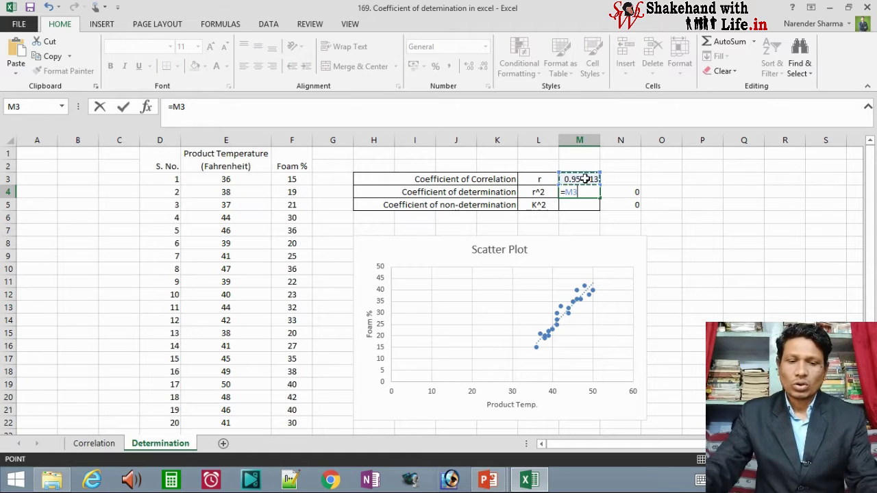
pyautogui.write('^2')
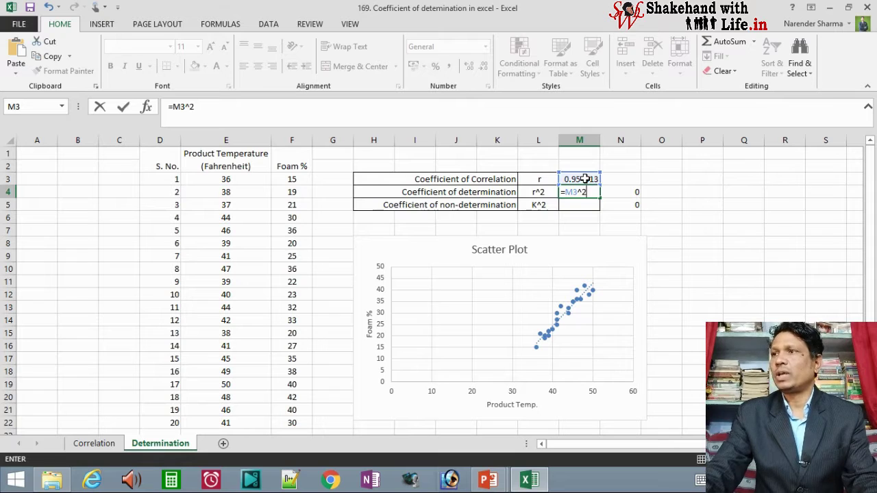
pyautogui.press('Return')
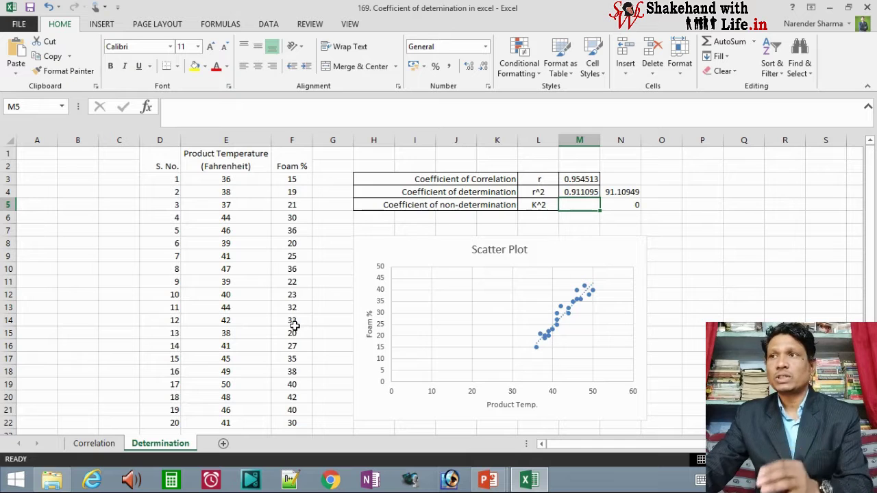
# - Calculate the coefficient of non-determination in M5 with the formula =1-M4
pyautogui.moveTo(201, 157); pyautogui.dragTo(213, 423)
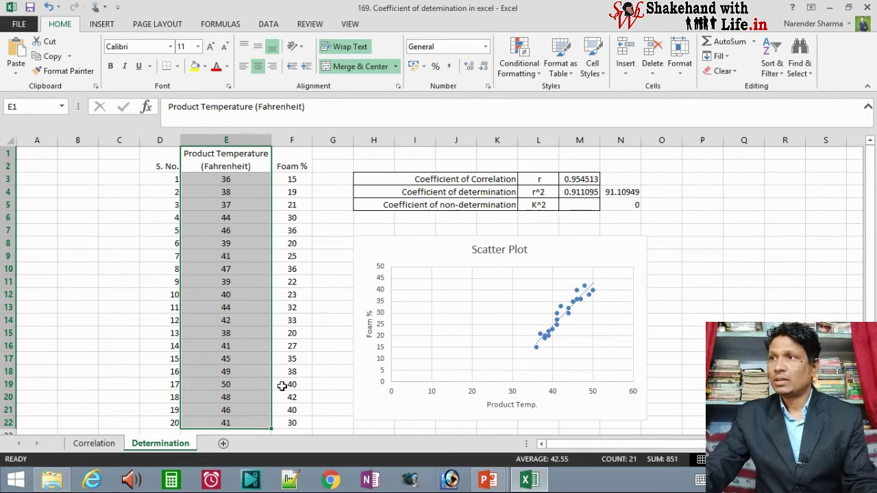
pyautogui.click(612, 203)
pyautogui.click(579, 206)
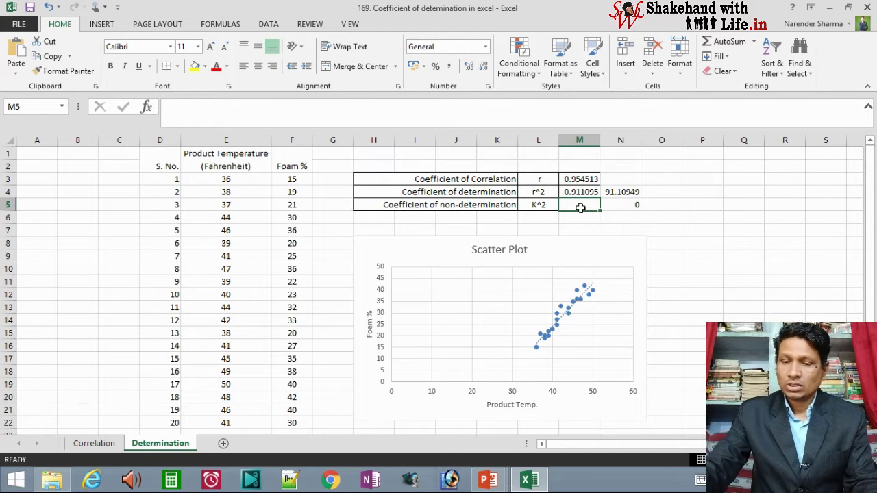
pyautogui.write('=')
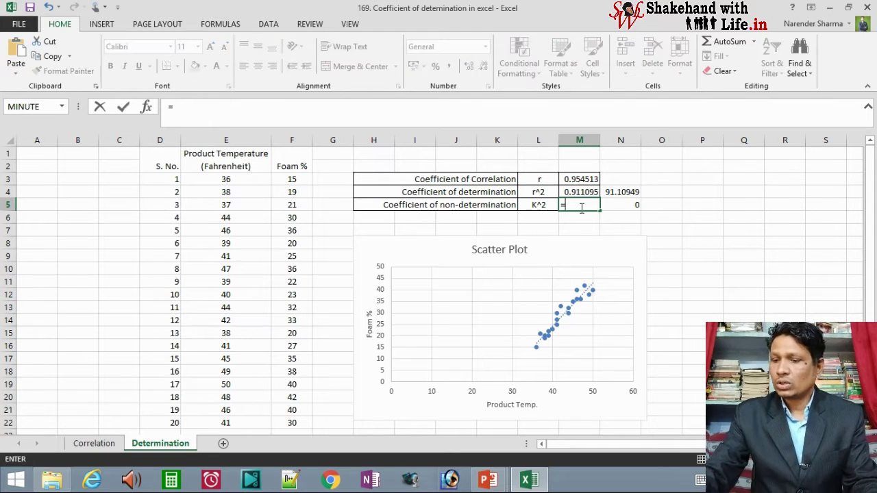
pyautogui.write('1')
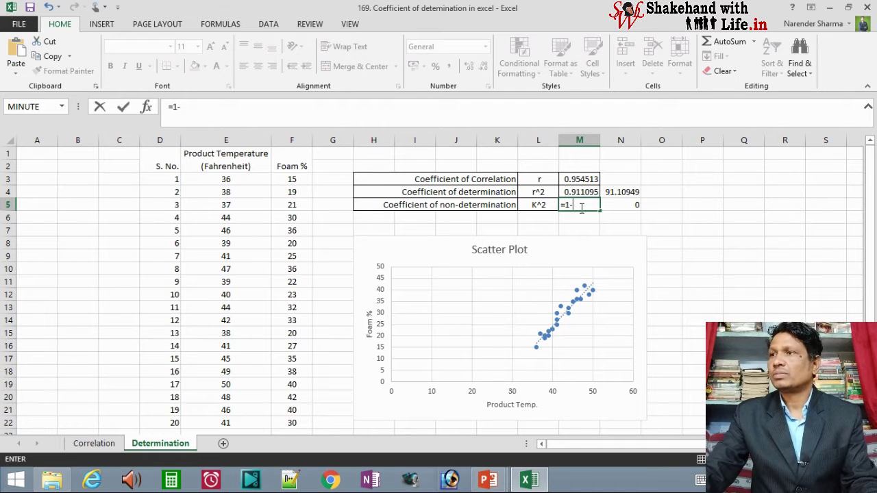
pyautogui.write('-')
pyautogui.click(580, 192)
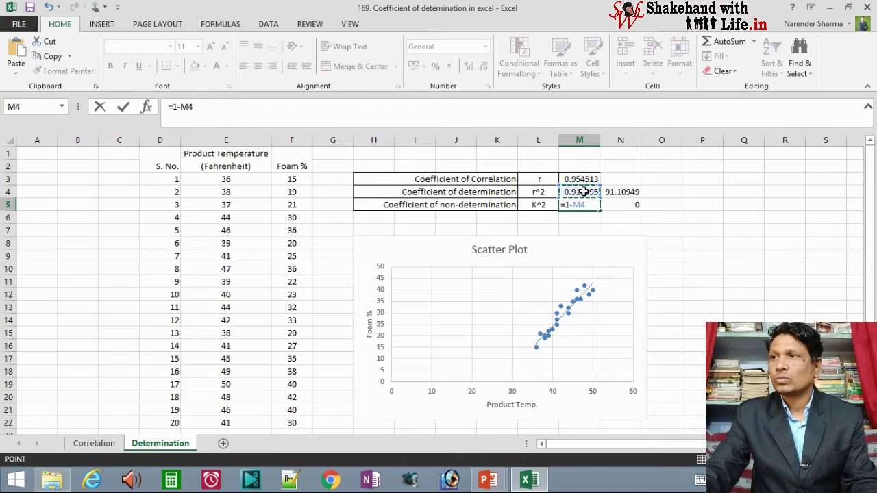
pyautogui.press('Return')
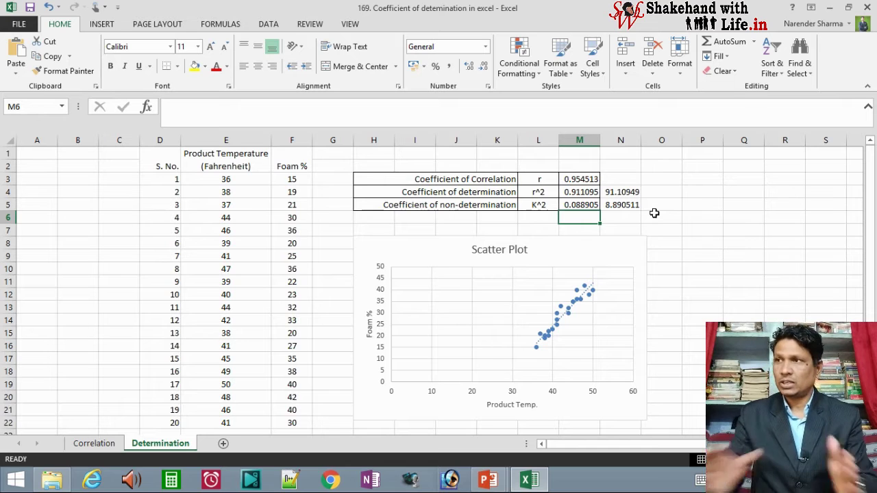
# - Replace the coefficient of determination formula in M4 with =CORREL(E3:E22,F3:F22)^2, computed directly from the temperature and foam data
pyautogui.click(587, 191)
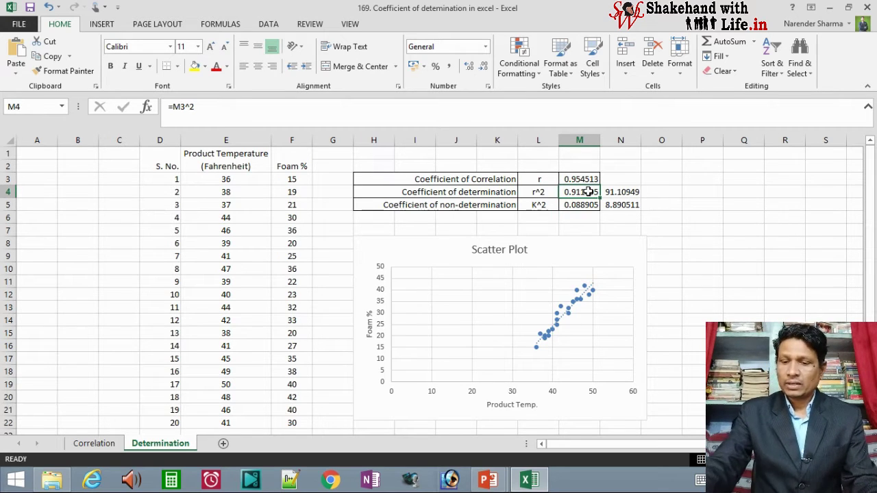
pyautogui.press('Delete')
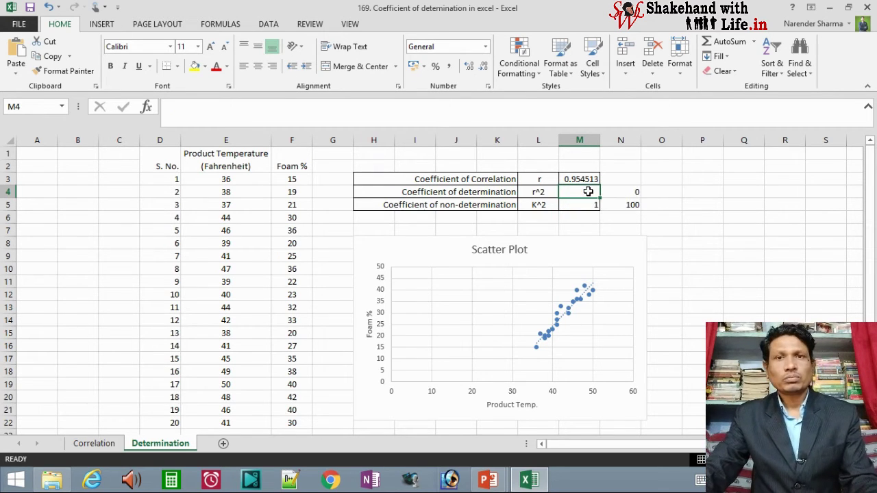
pyautogui.write('=')
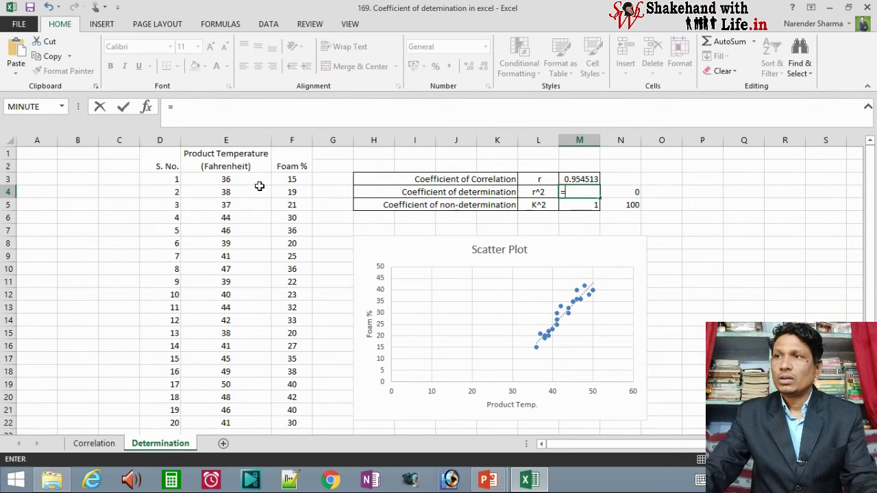
pyautogui.write('E')
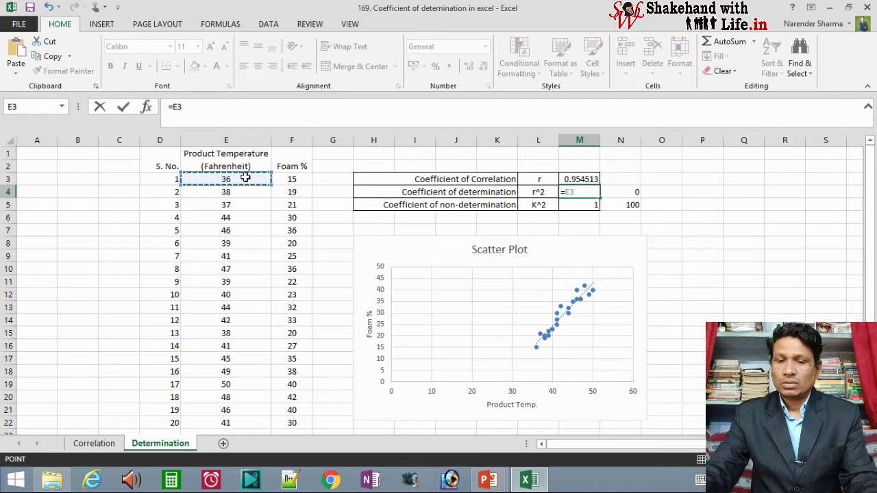
pyautogui.press('BackSpace')
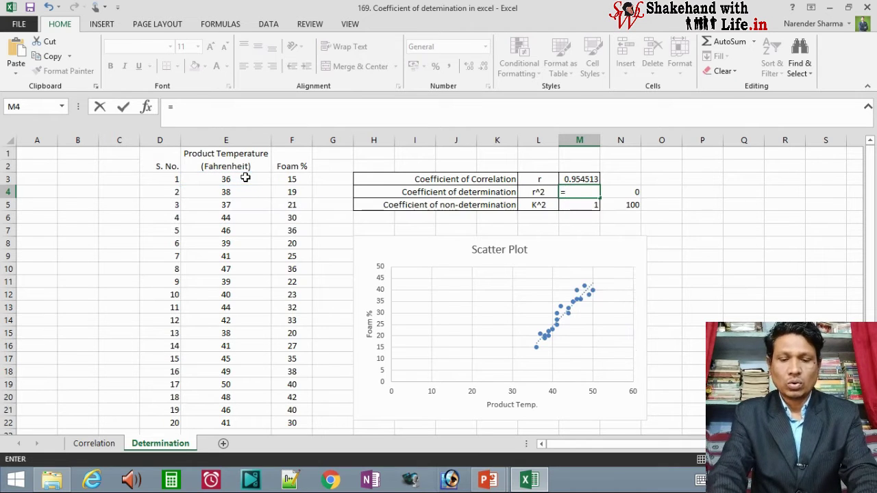
pyautogui.write('co')
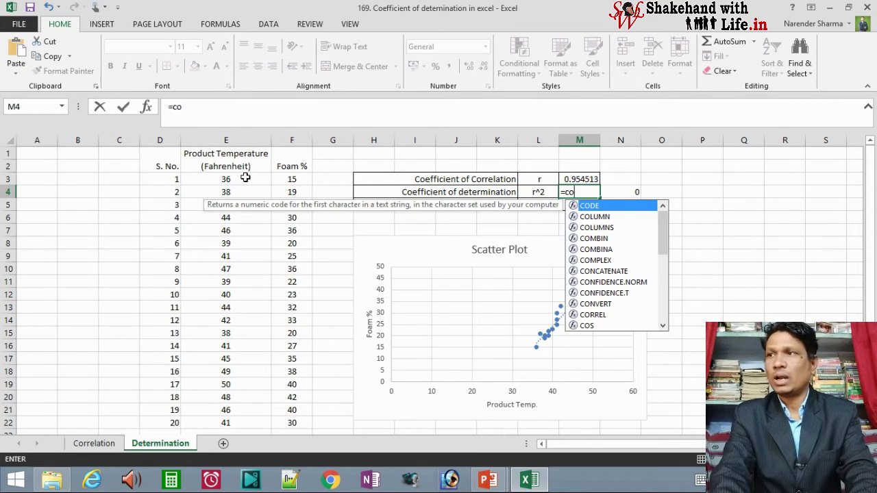
pyautogui.write('rrel')
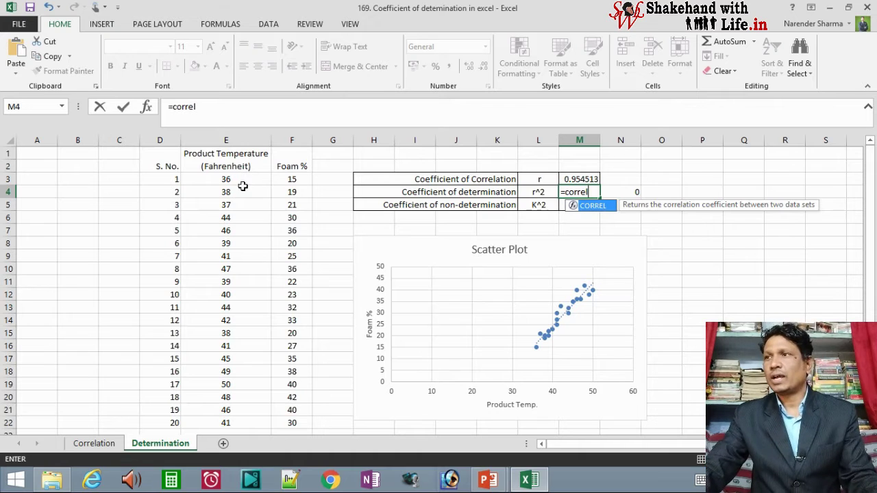
pyautogui.doubleClick(593, 205)
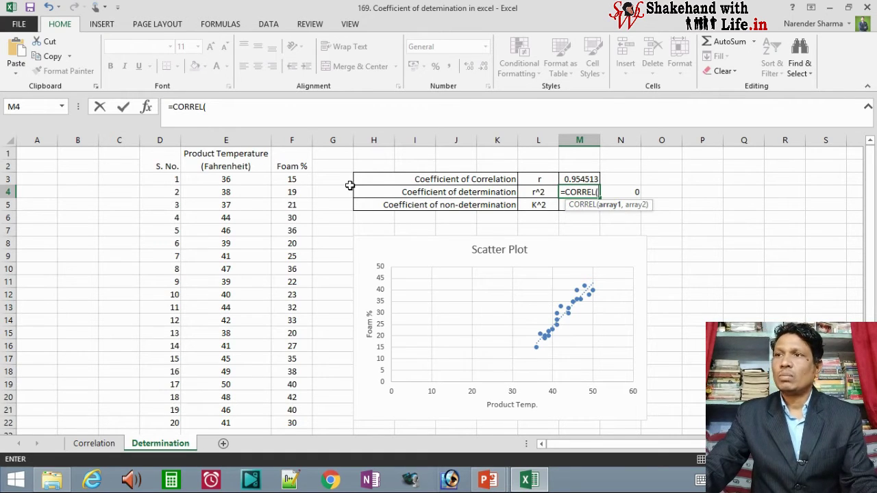
pyautogui.moveTo(228, 179); pyautogui.dragTo(216, 419)
pyautogui.write(',')
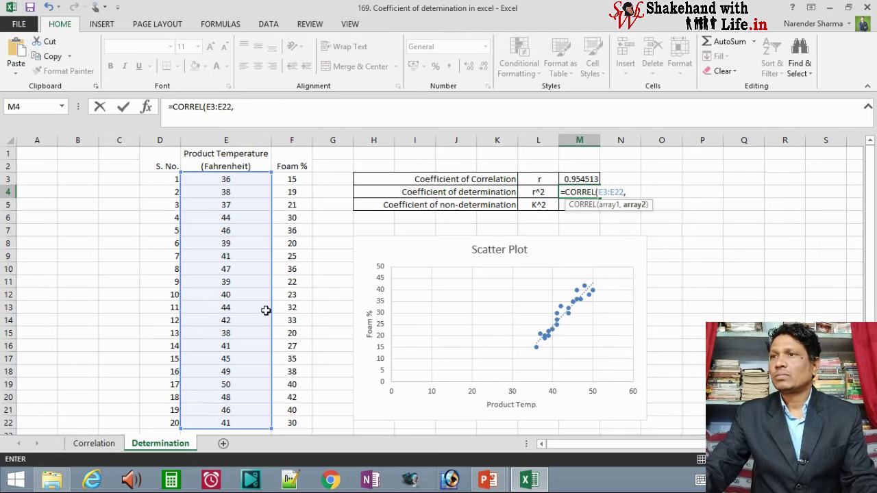
pyautogui.click(291, 180)
pyautogui.moveTo(290, 180); pyautogui.dragTo(285, 426)
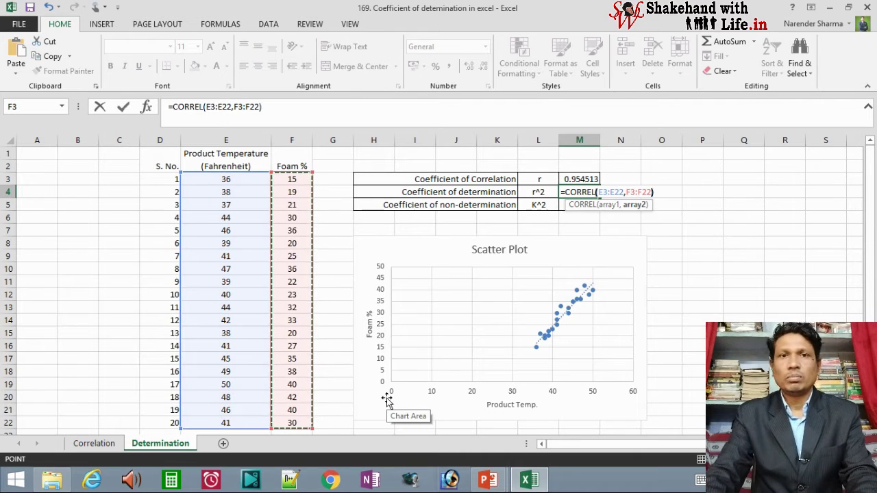
pyautogui.write(')')
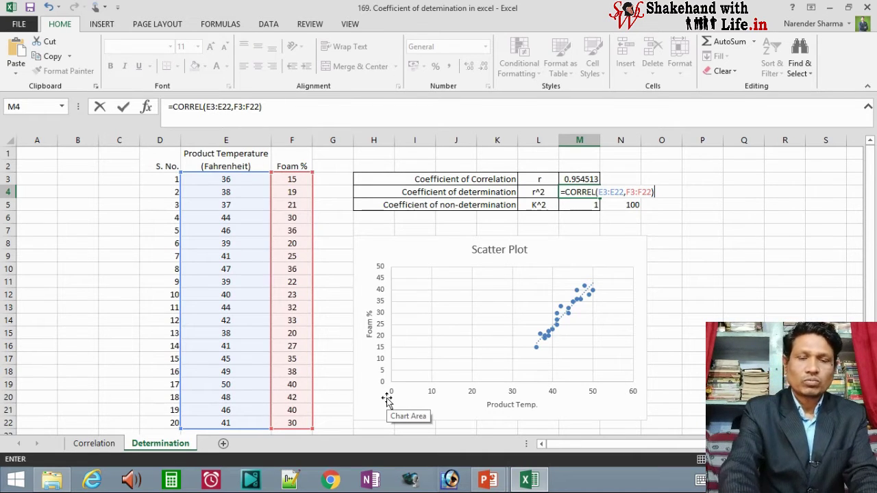
pyautogui.write('^2')
pyautogui.press('Return')
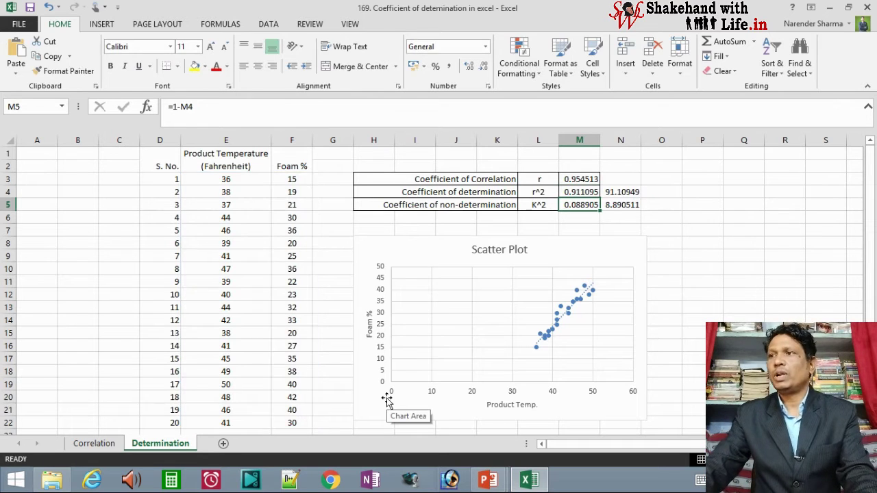